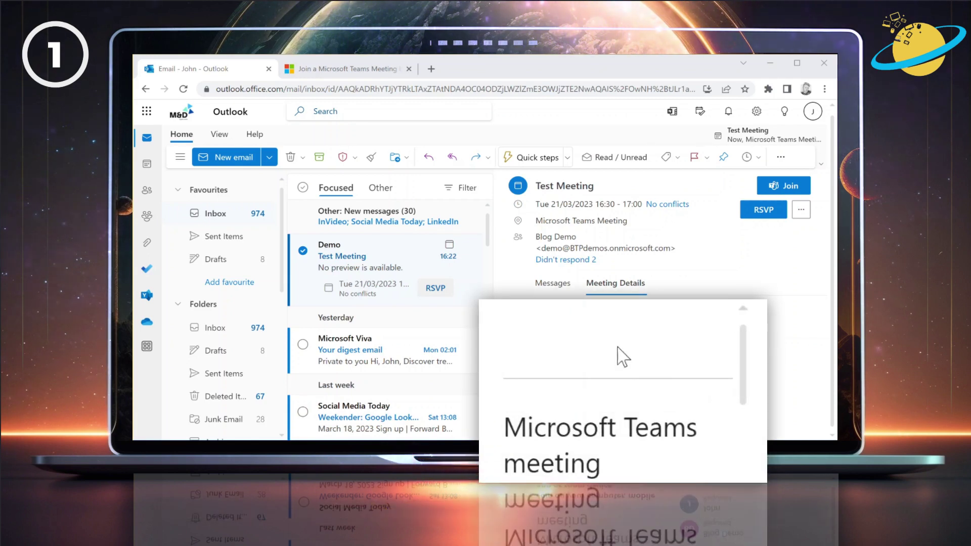
scroll(621, 356, "down", 3)
scroll(621, 356, "down", 1)
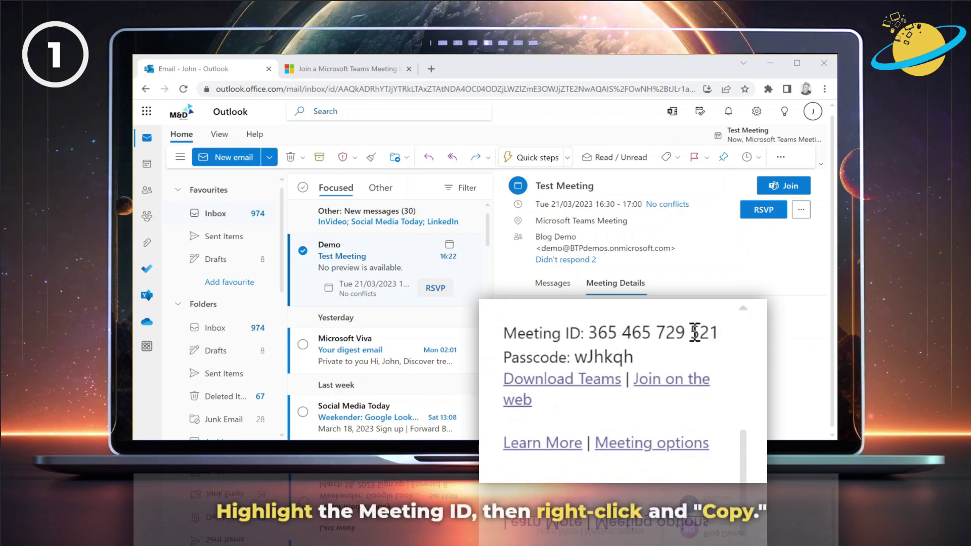
left_click_drag(720, 333, 590, 334)
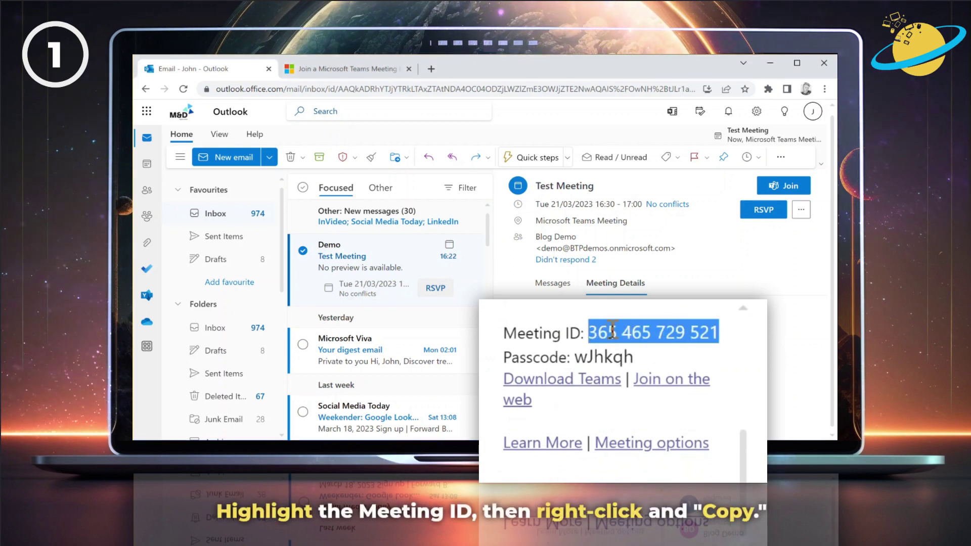
right_click(612, 332)
left_click(668, 349)
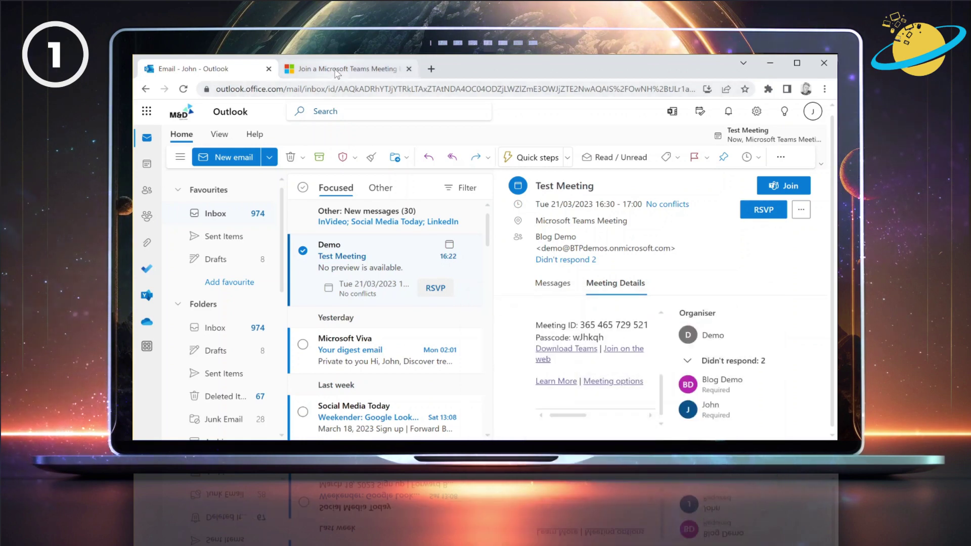
left_click(336, 69)
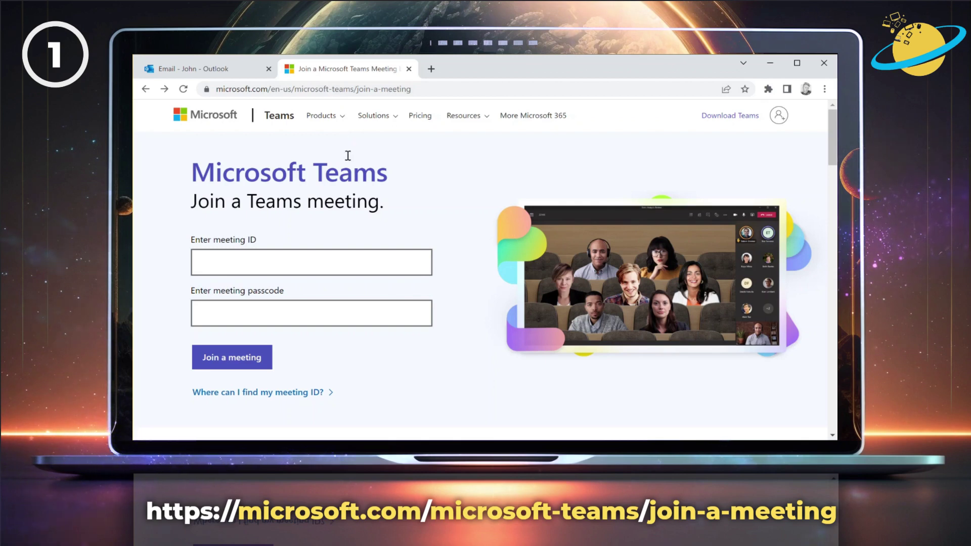
mouse_move(311, 263)
right_click(333, 262)
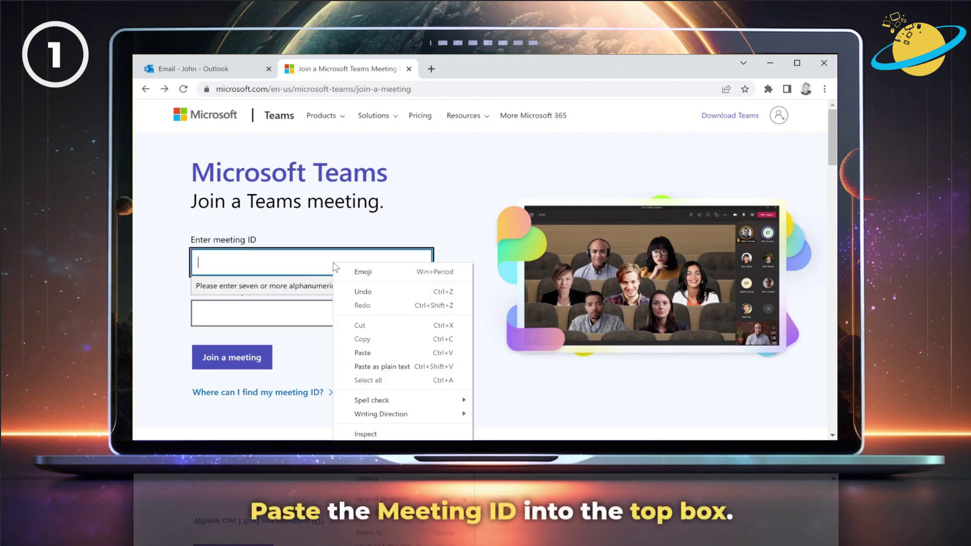
left_click(365, 353)
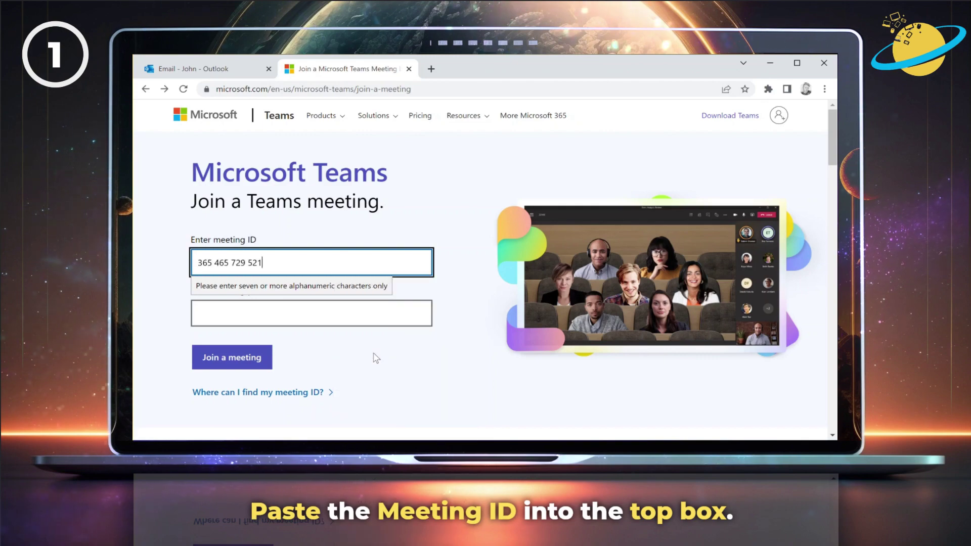
left_click(228, 68)
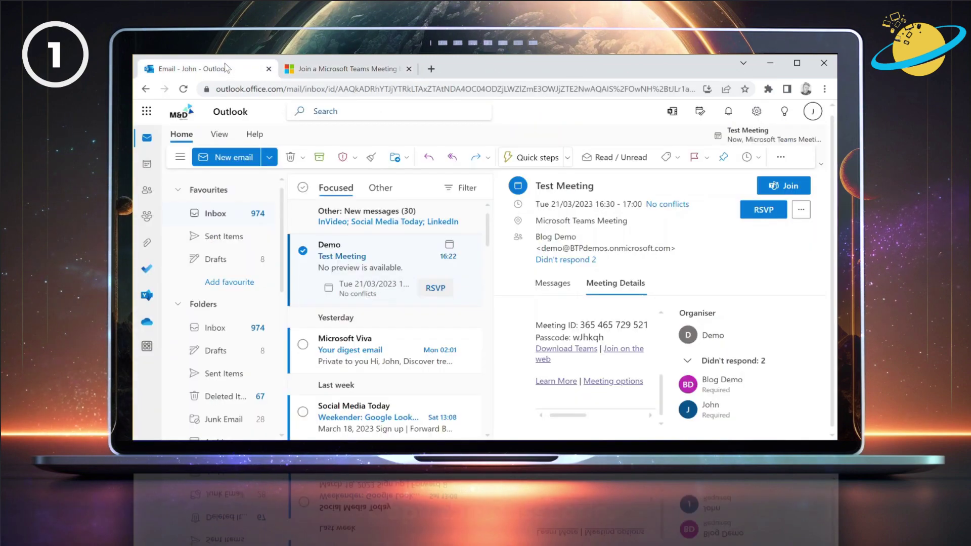
right_click(588, 337)
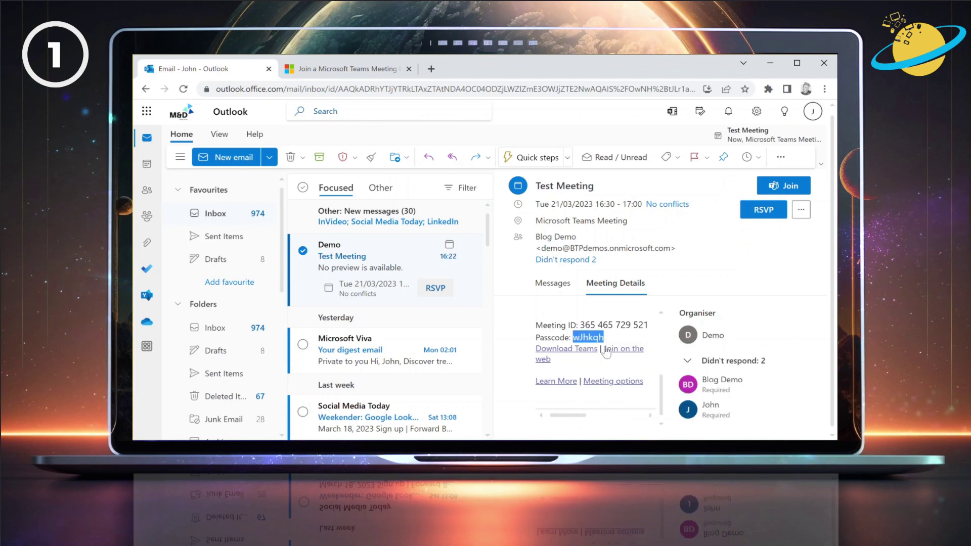
left_click(600, 349)
left_click(352, 70)
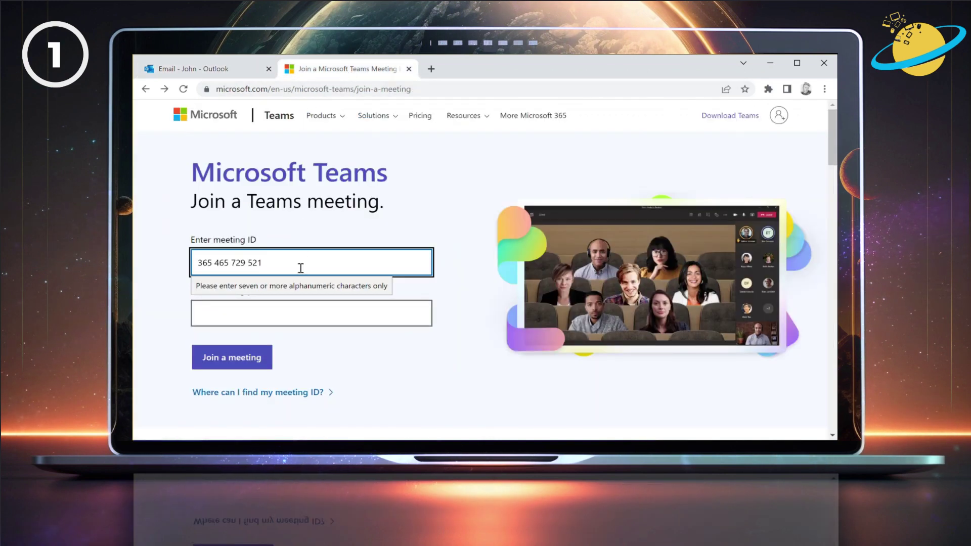
left_click(296, 312)
right_click(296, 313)
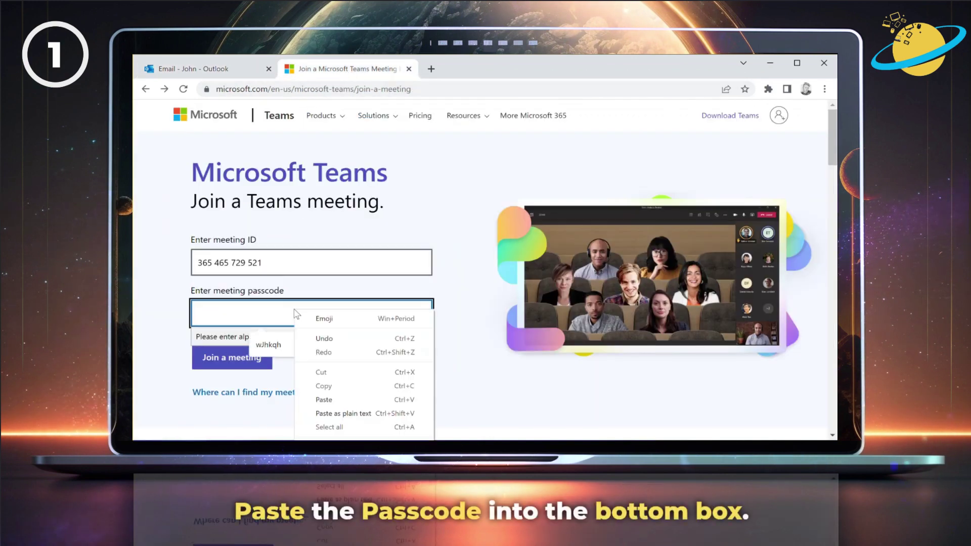
left_click(338, 401)
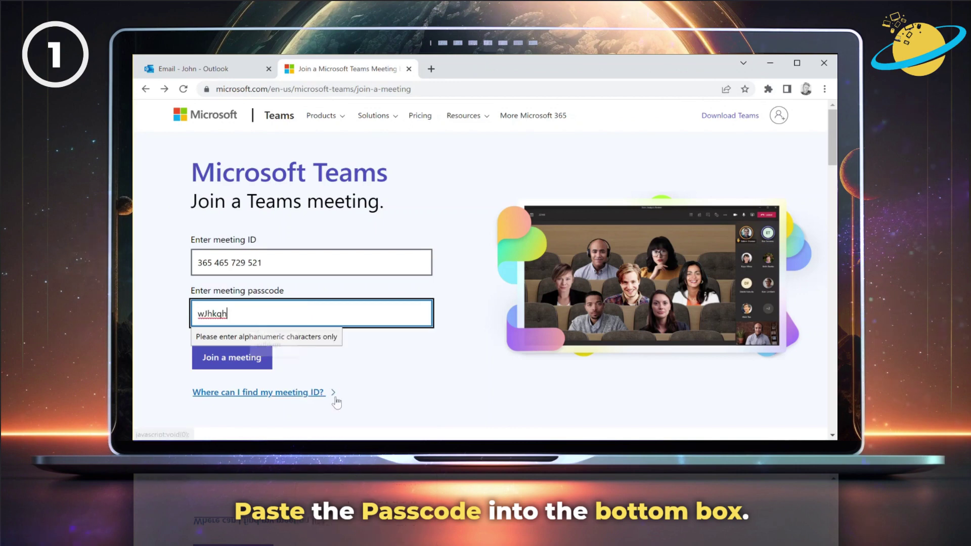
left_click(251, 365)
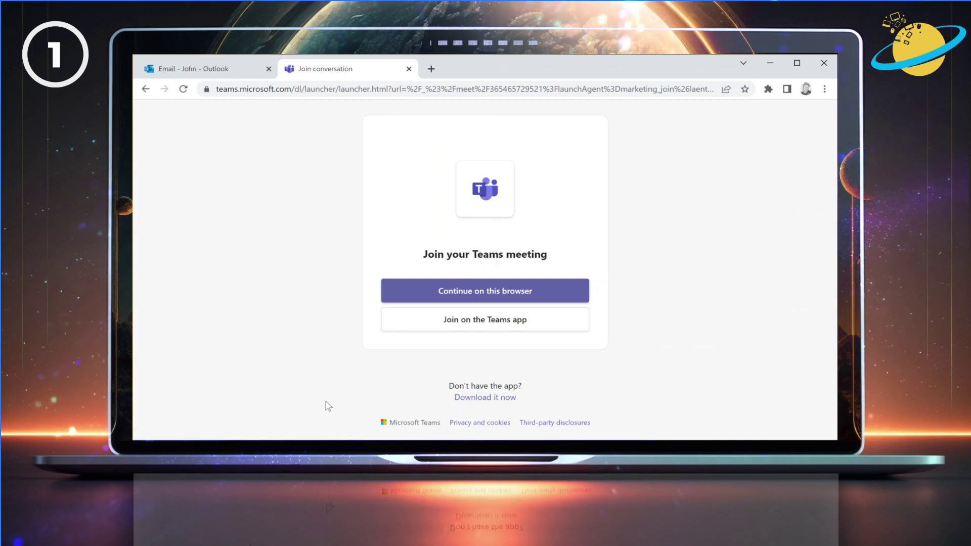
Step: Continue on this browser and join the meeting with the current audio and video settings
left_click(494, 295)
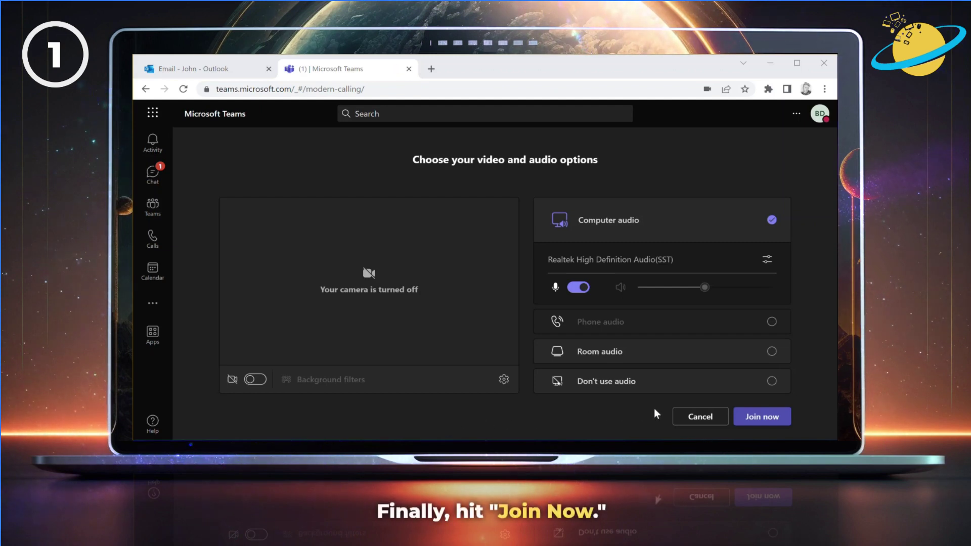
left_click(763, 416)
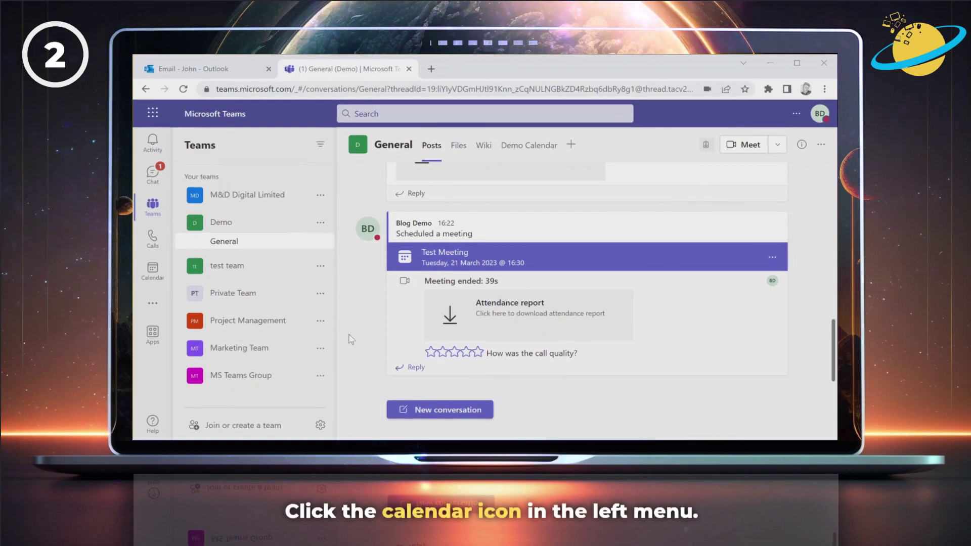
Step: Open the Teams Calendar and bring up the Join with an ID form
left_click(152, 267)
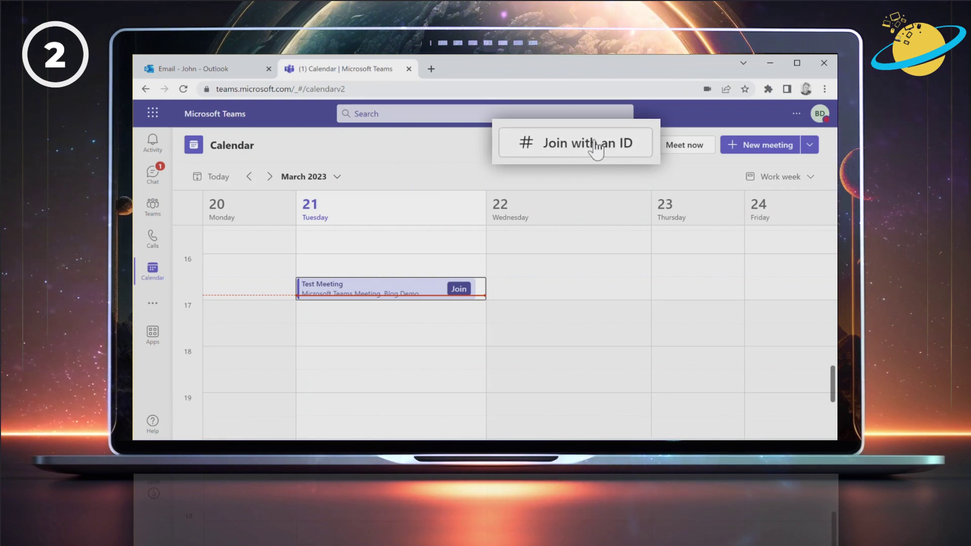
left_click(597, 148)
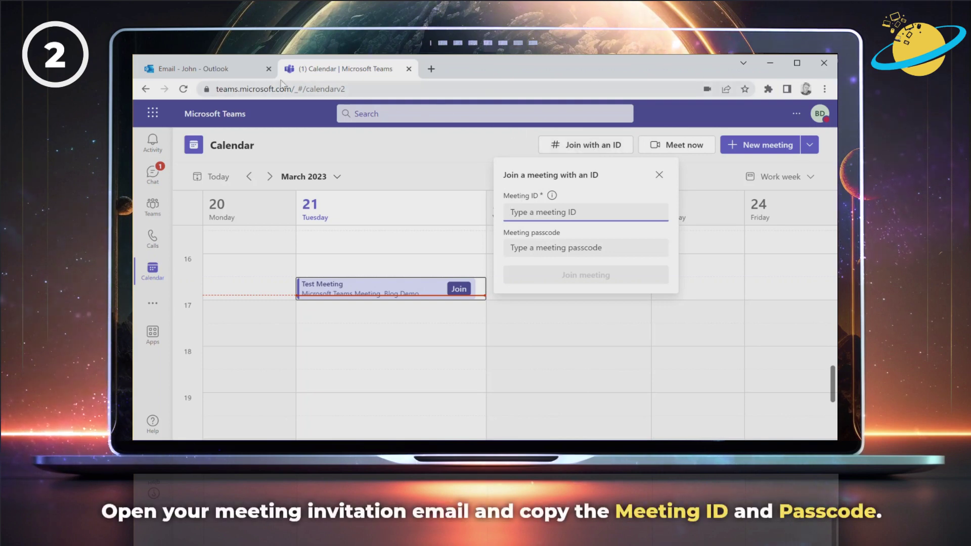
left_click(213, 68)
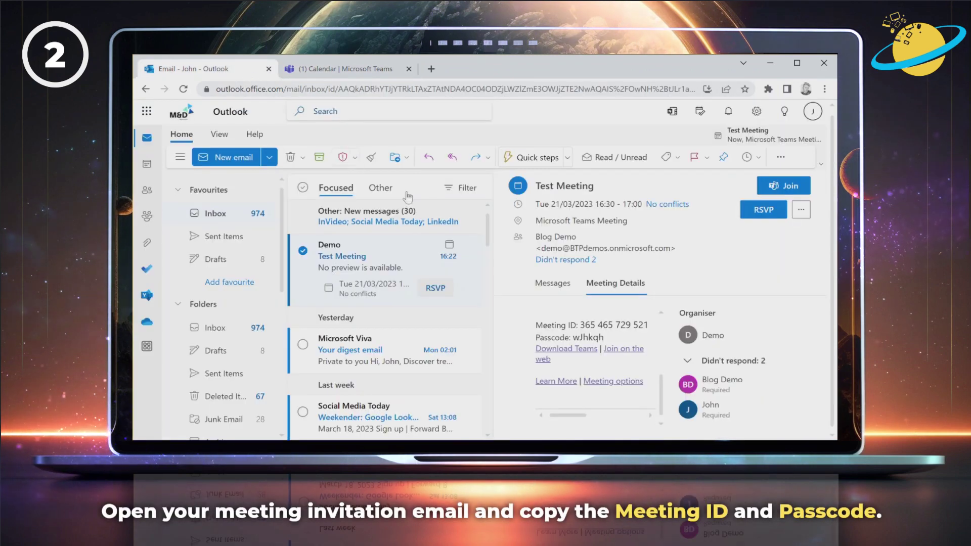
left_click_drag(700, 343, 616, 342)
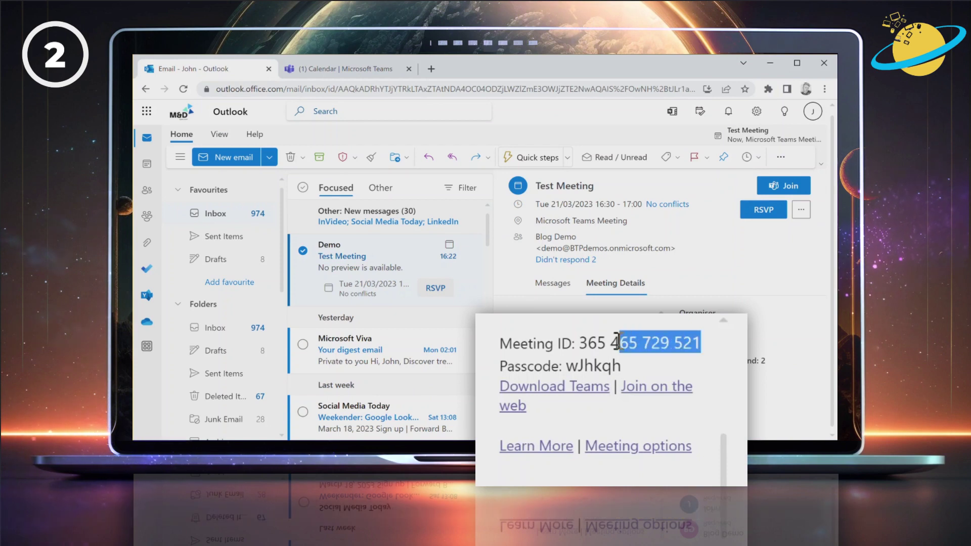
right_click(584, 343)
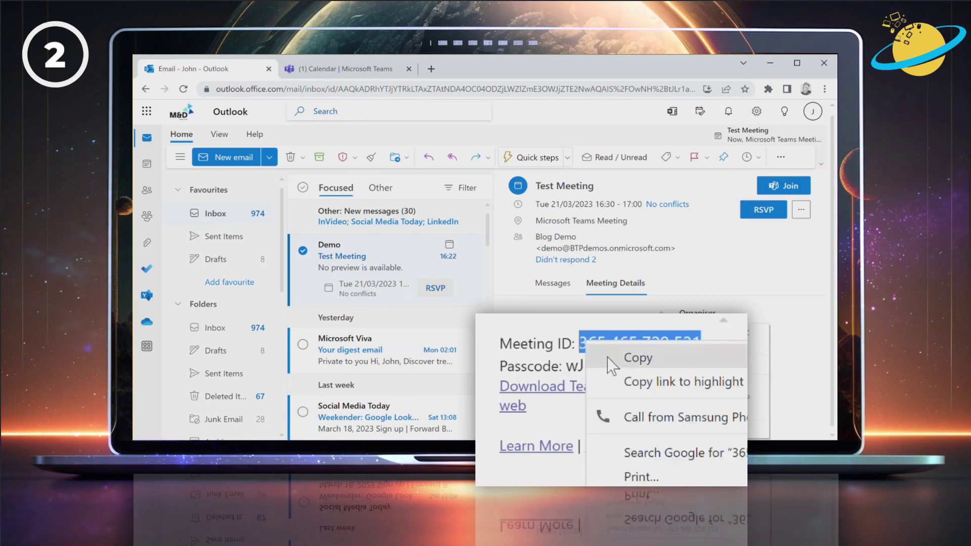
left_click(608, 358)
left_click(349, 69)
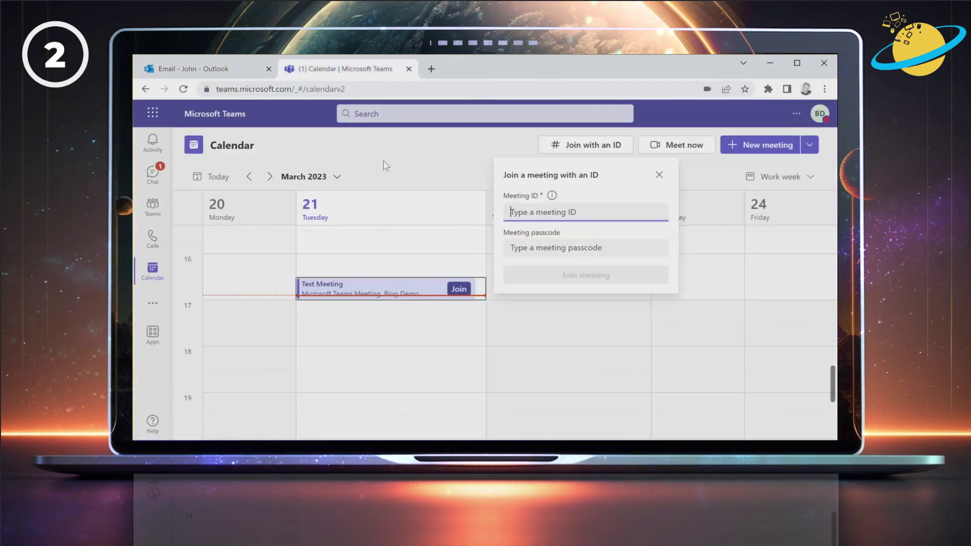
right_click(532, 213)
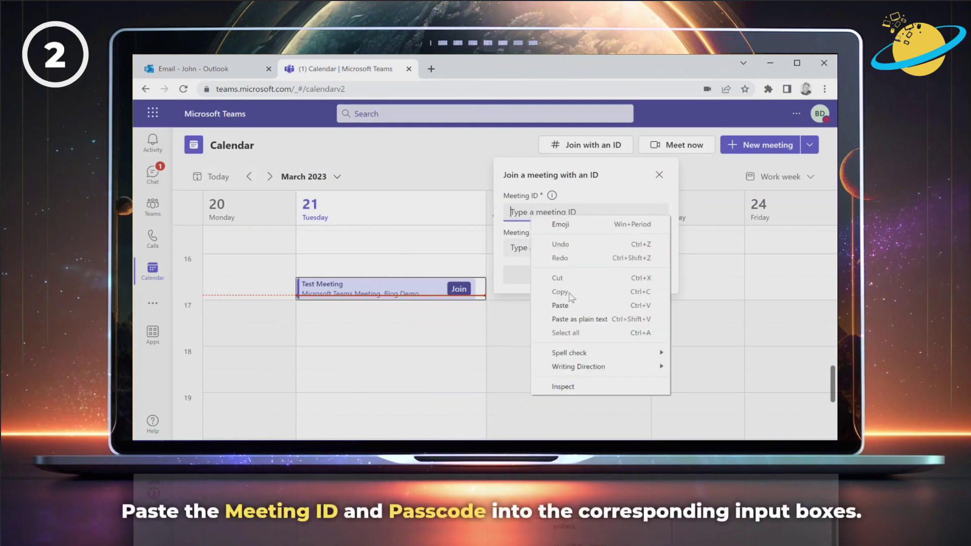
left_click(562, 305)
left_click(228, 69)
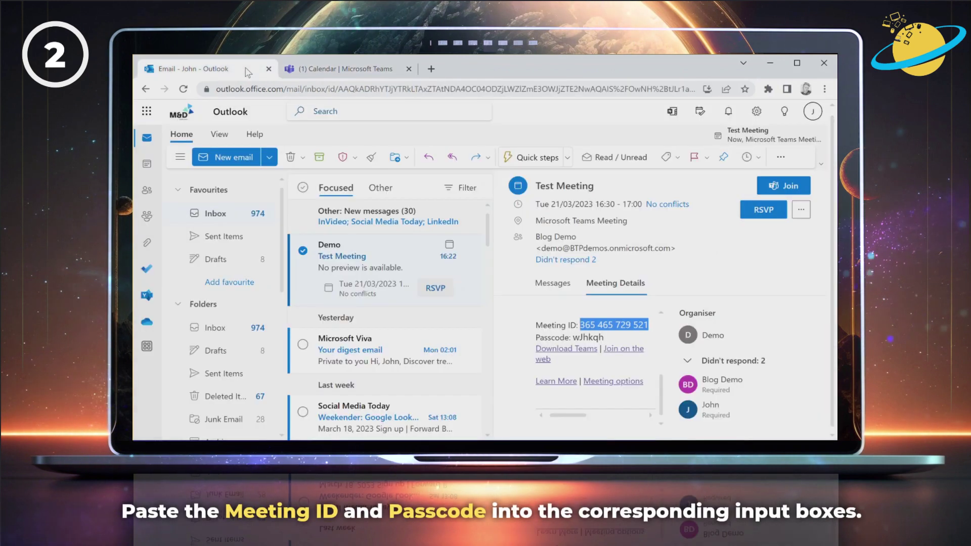
left_click(609, 338)
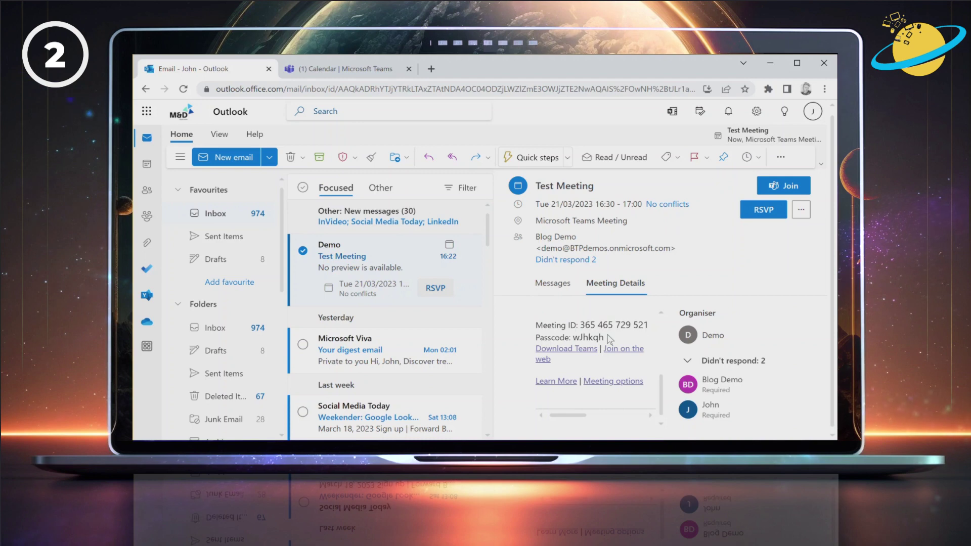
right_click(579, 338)
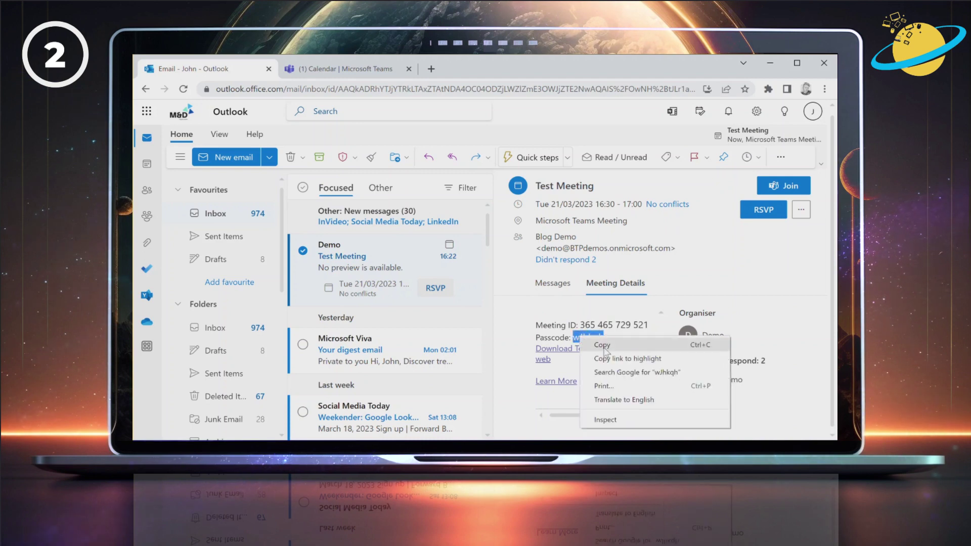
left_click(600, 347)
left_click(320, 69)
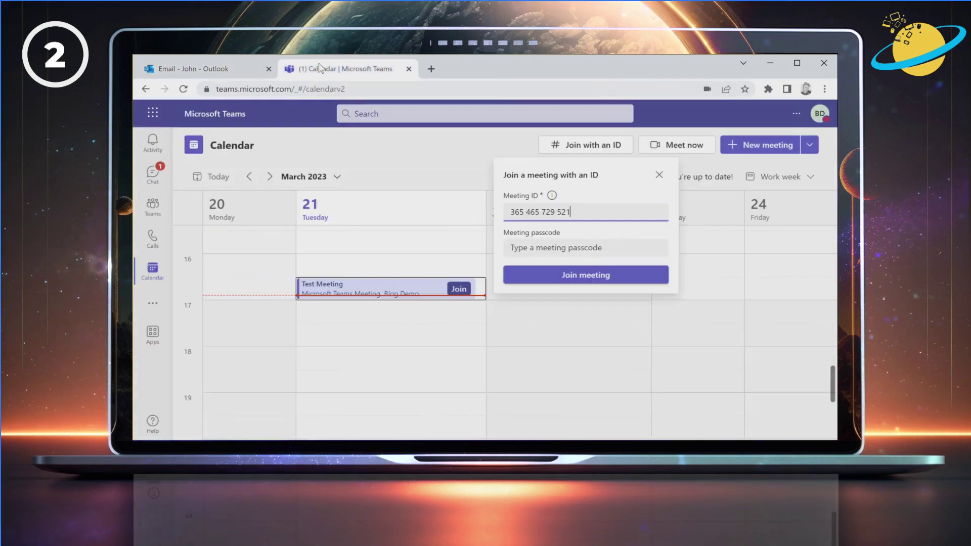
right_click(565, 248)
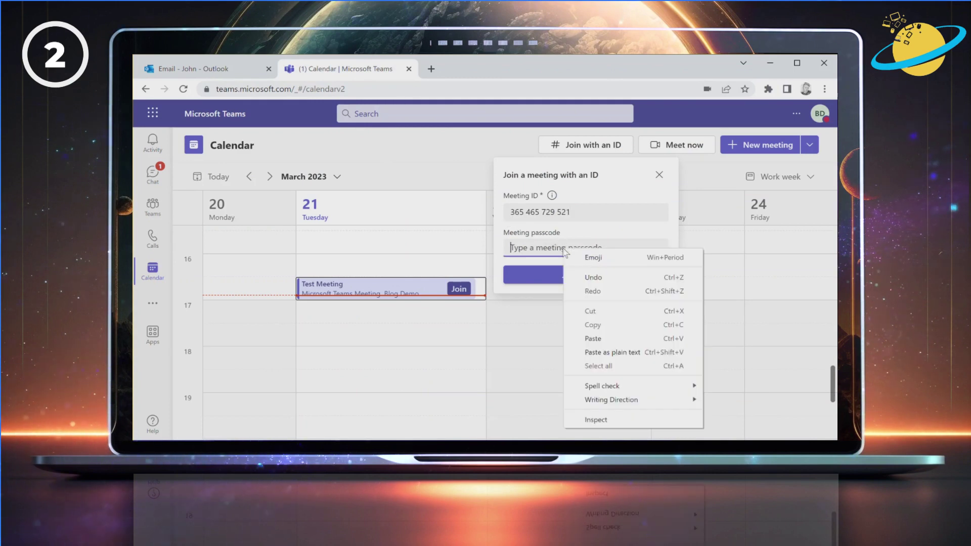
left_click(593, 338)
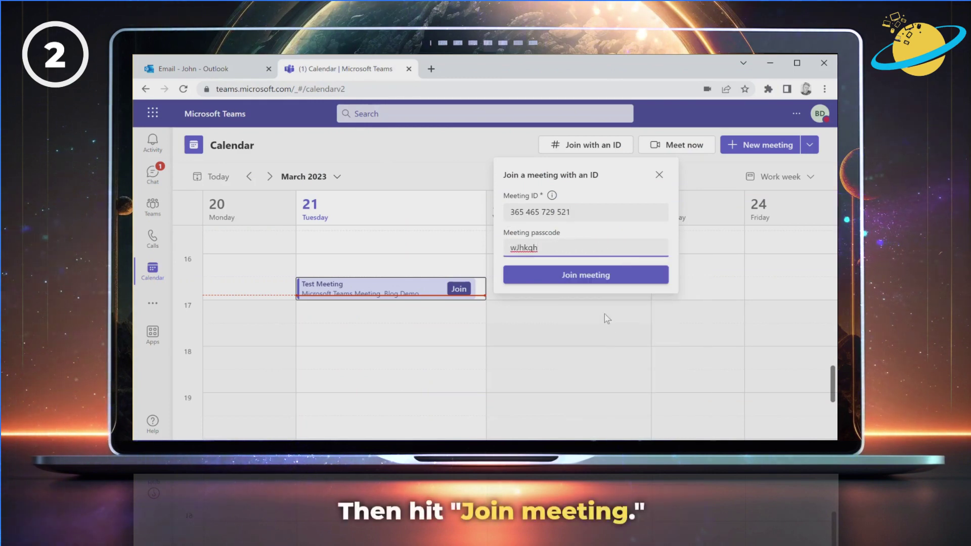
left_click(595, 280)
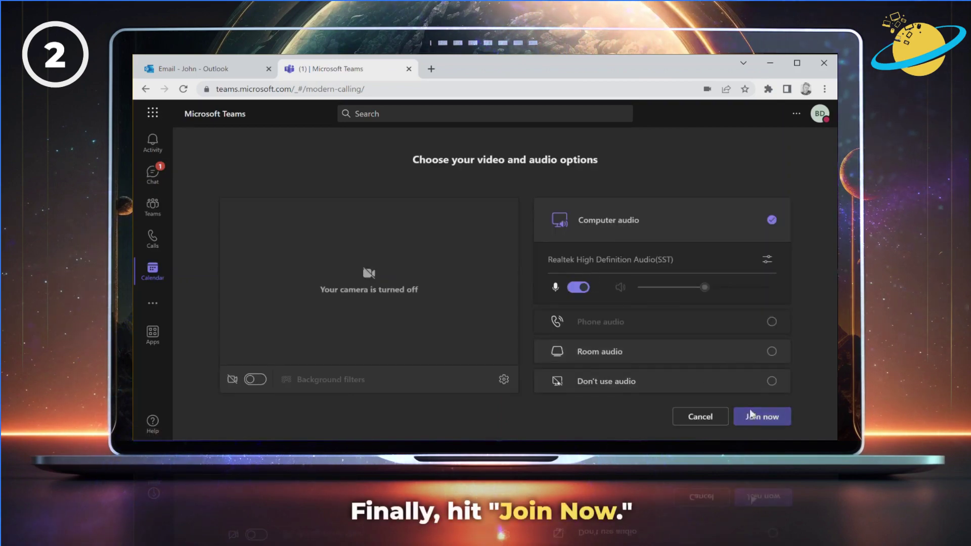
left_click(762, 417)
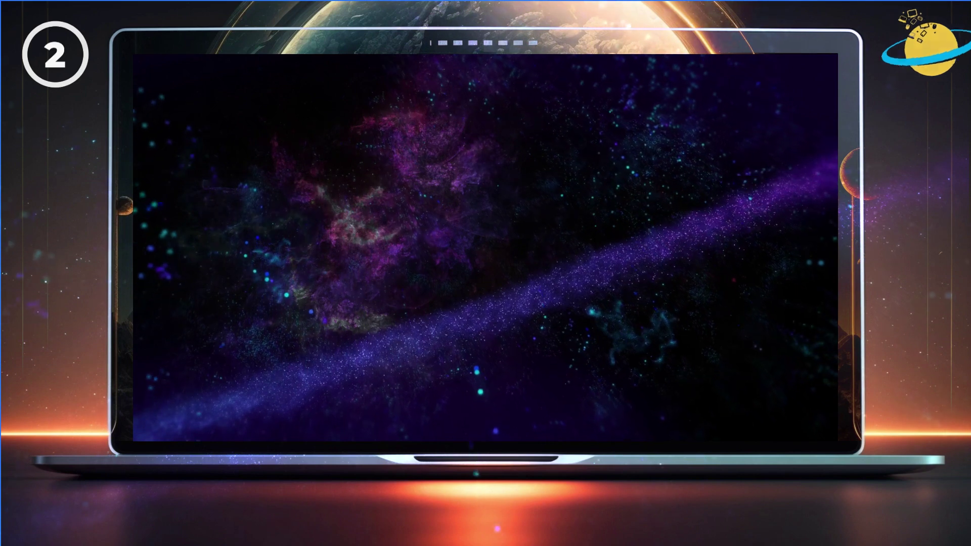